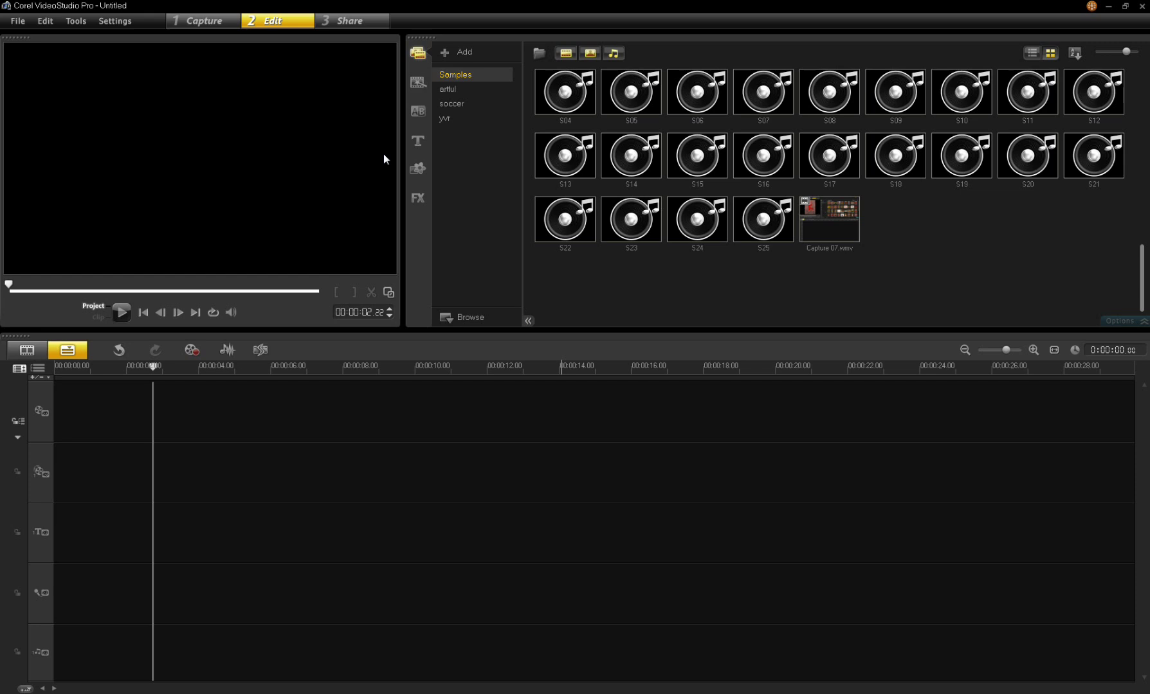
# In Preferences' Edit settings, keep automatic transitions on and make Wipe - Mesh the default effect
pyautogui.click(116, 21)
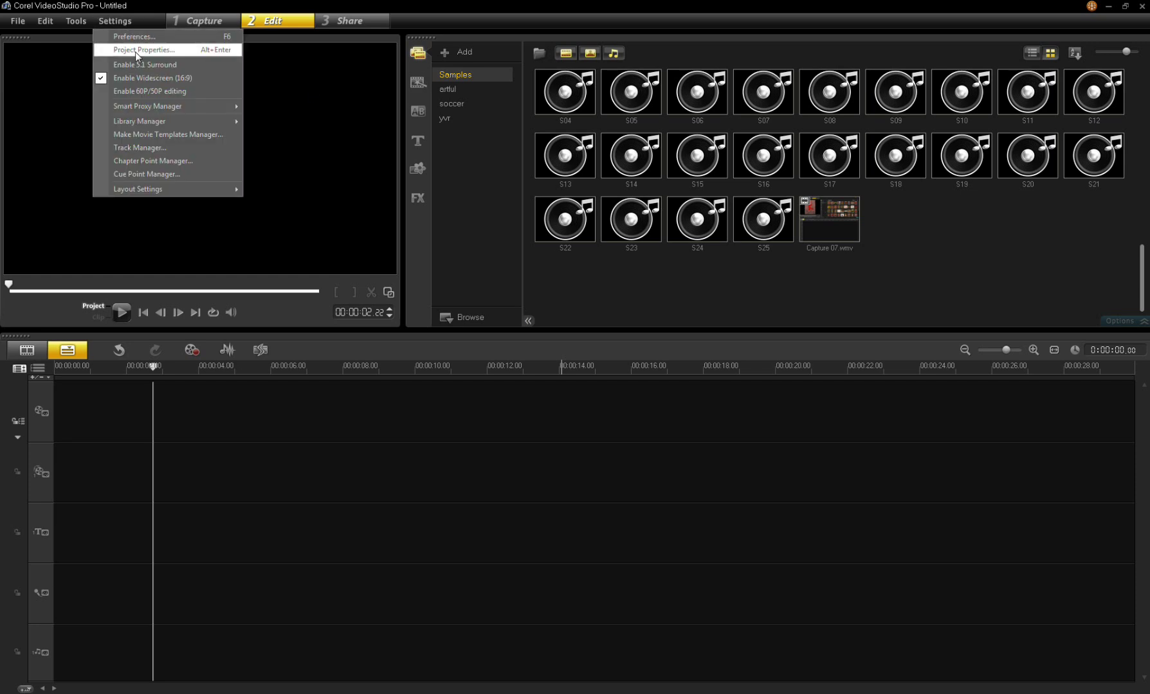
pyautogui.click(131, 37)
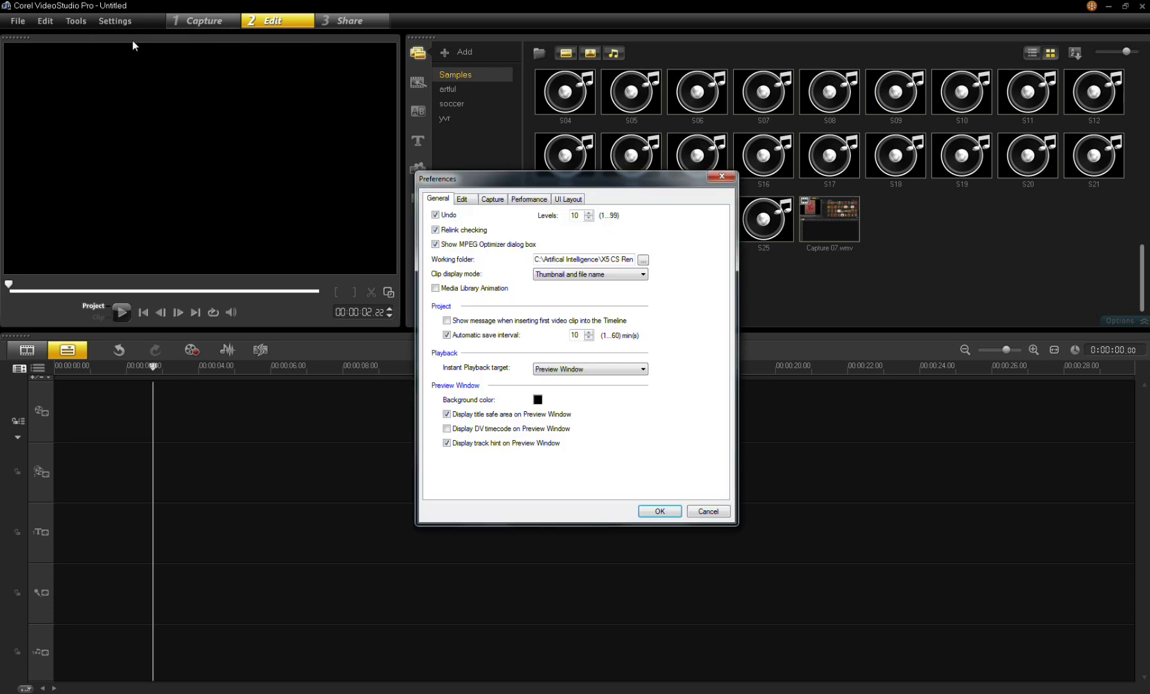
pyautogui.click(462, 199)
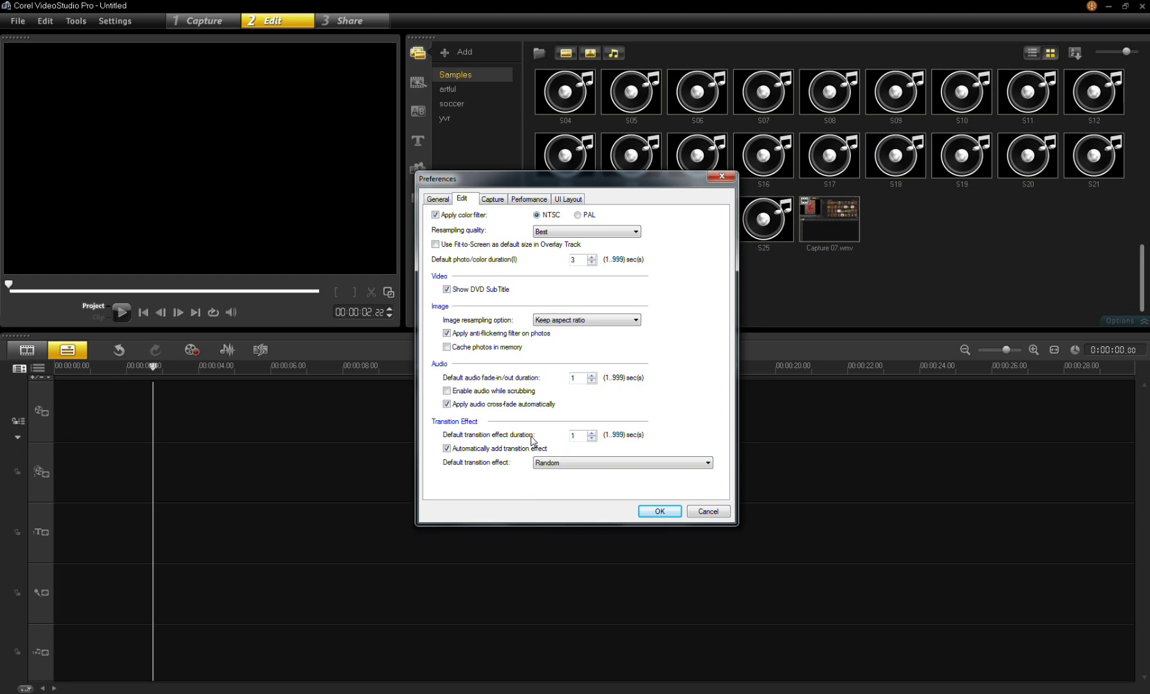
pyautogui.doubleClick(577, 436)
pyautogui.click(446, 449)
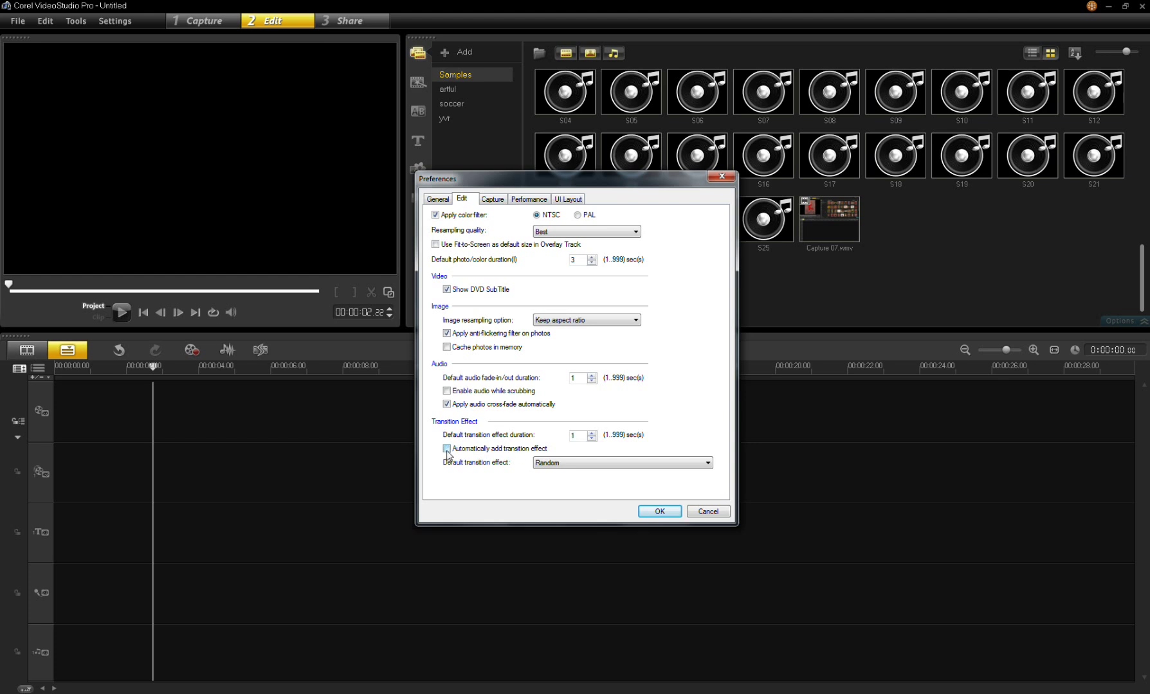
pyautogui.click(571, 467)
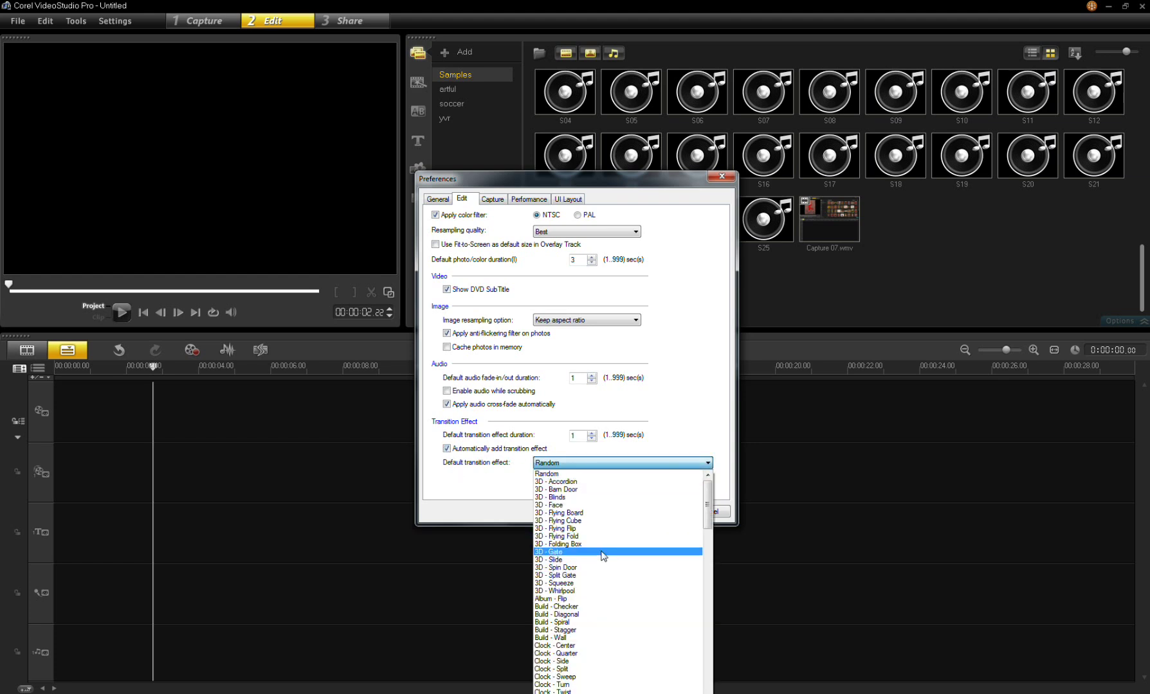
pyautogui.scroll(-1, 603, 556)
pyautogui.scroll(-10, 602, 559)
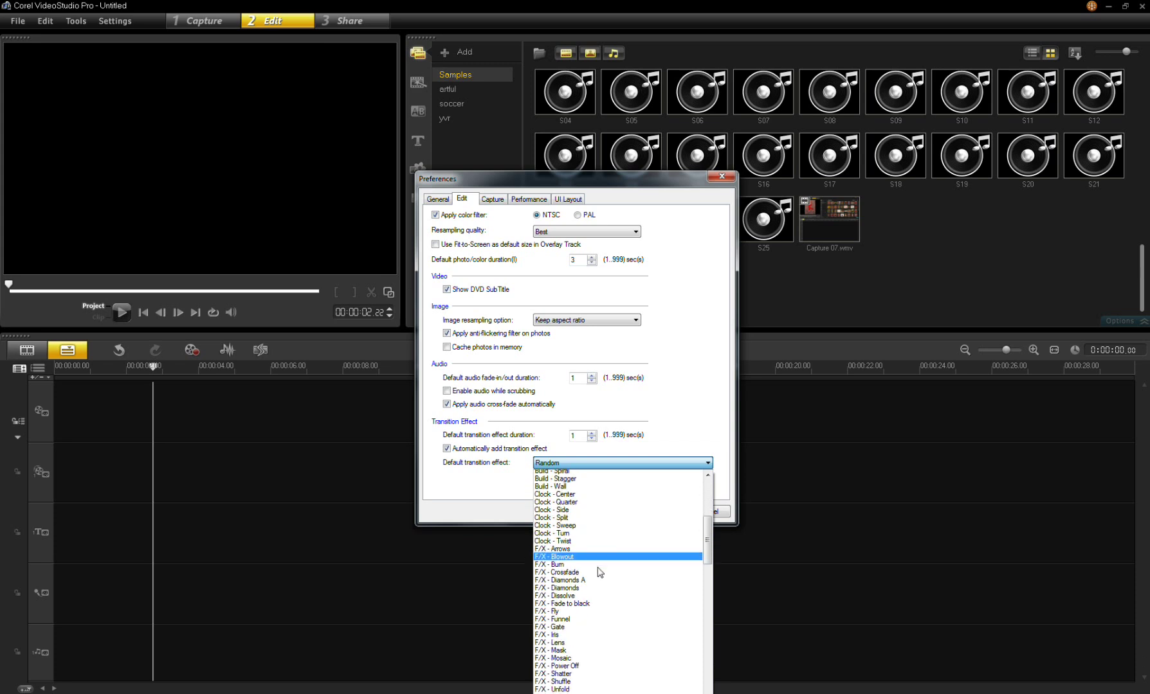
pyautogui.scroll(-10, 598, 574)
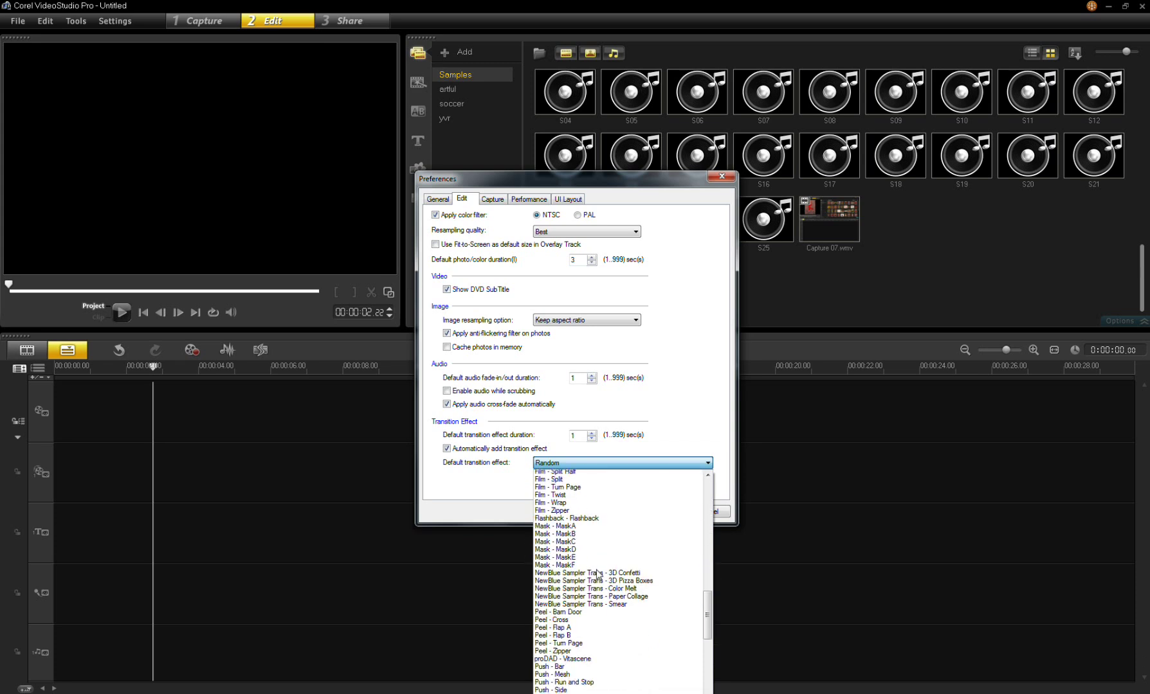
pyautogui.scroll(-9, 599, 575)
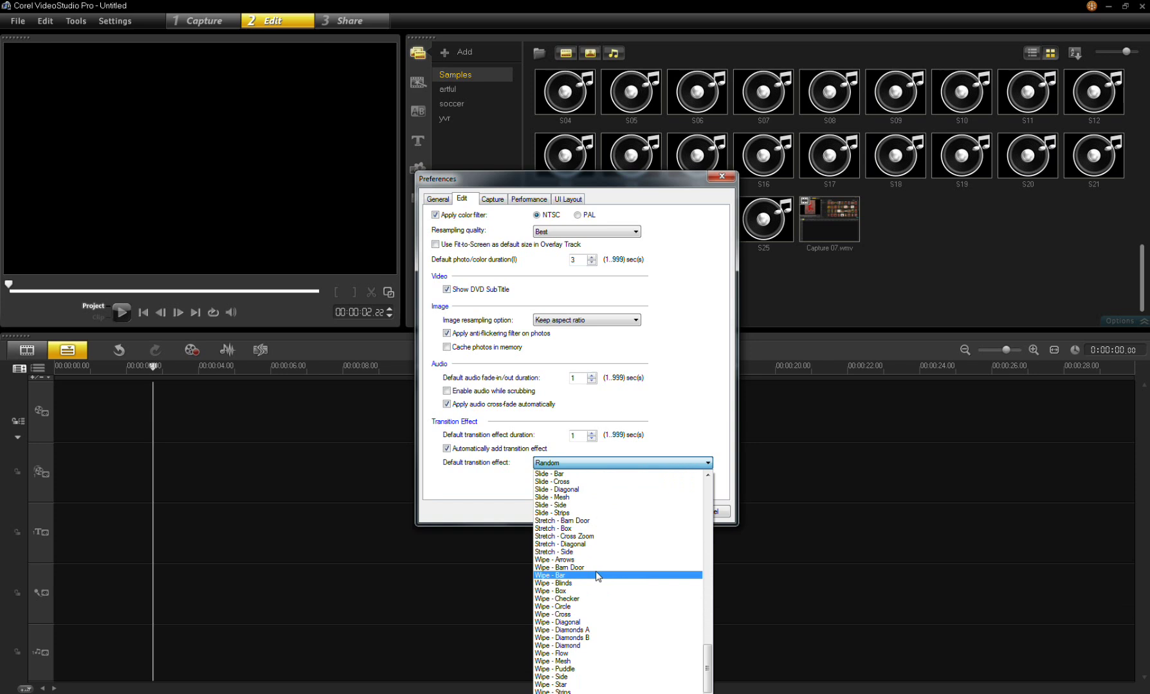
pyautogui.click(573, 662)
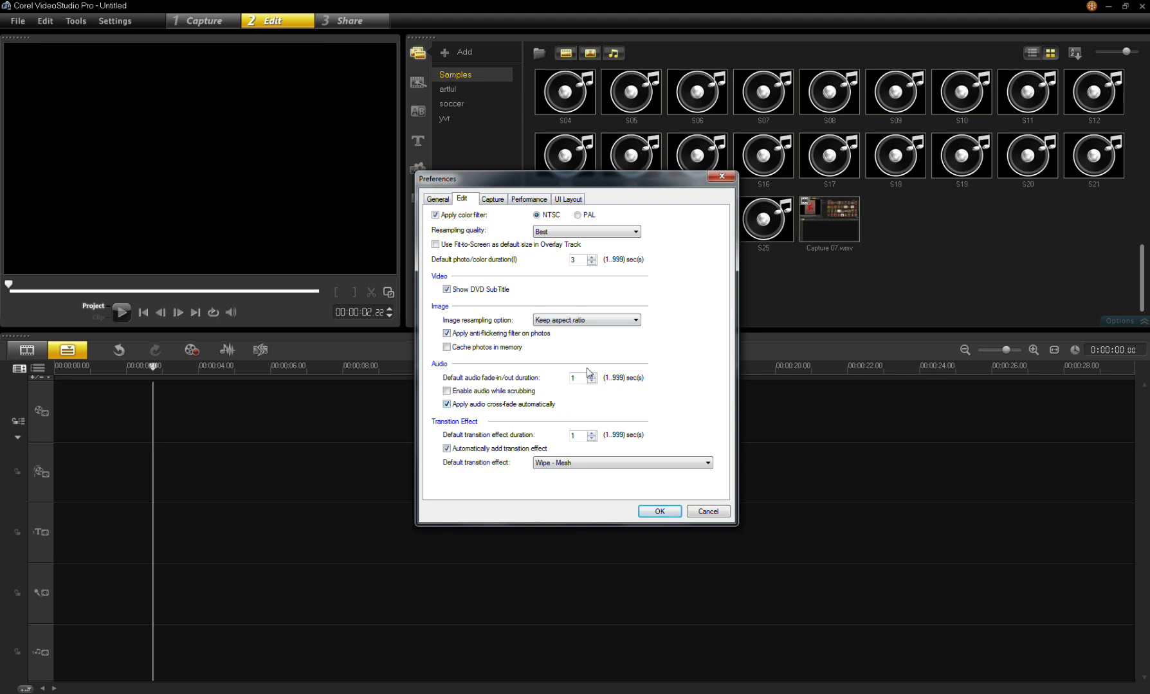
pyautogui.click(660, 511)
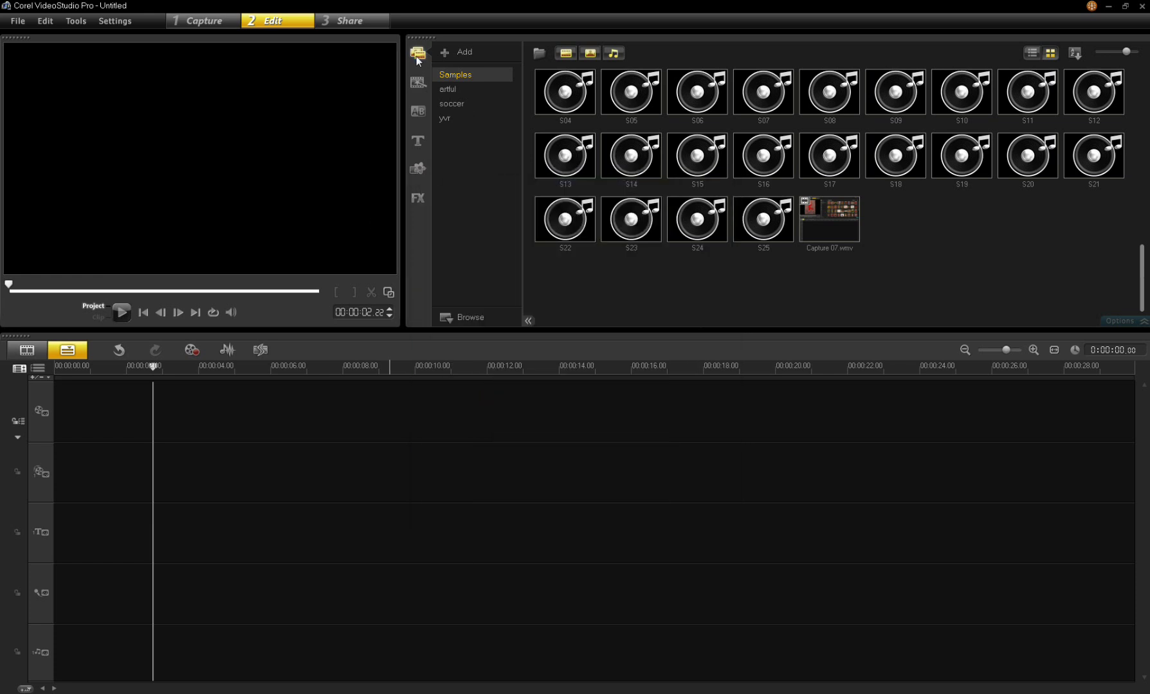
# Add the artful photos collagebirdgirl through redandblackpendant to the Video Track, preview the Mesh-Wipe transition, then delete them
pyautogui.click(450, 89)
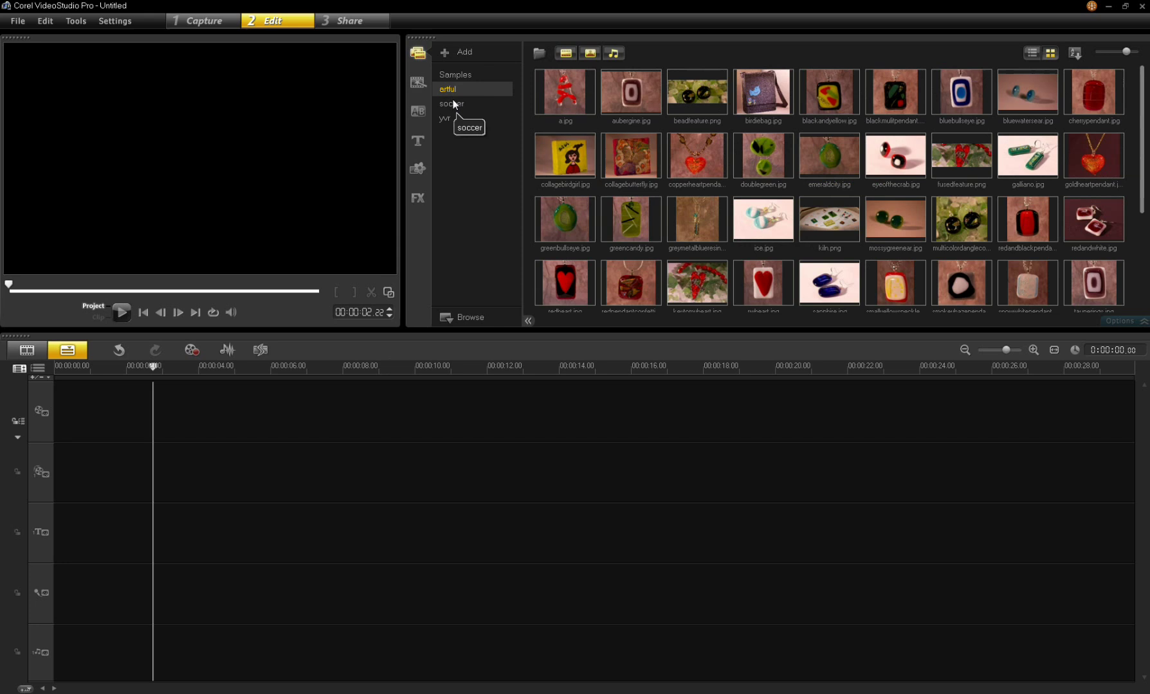
pyautogui.click(586, 157)
pyautogui.keyDown('shift'); pyautogui.click(1000, 226); pyautogui.keyUp('shift')
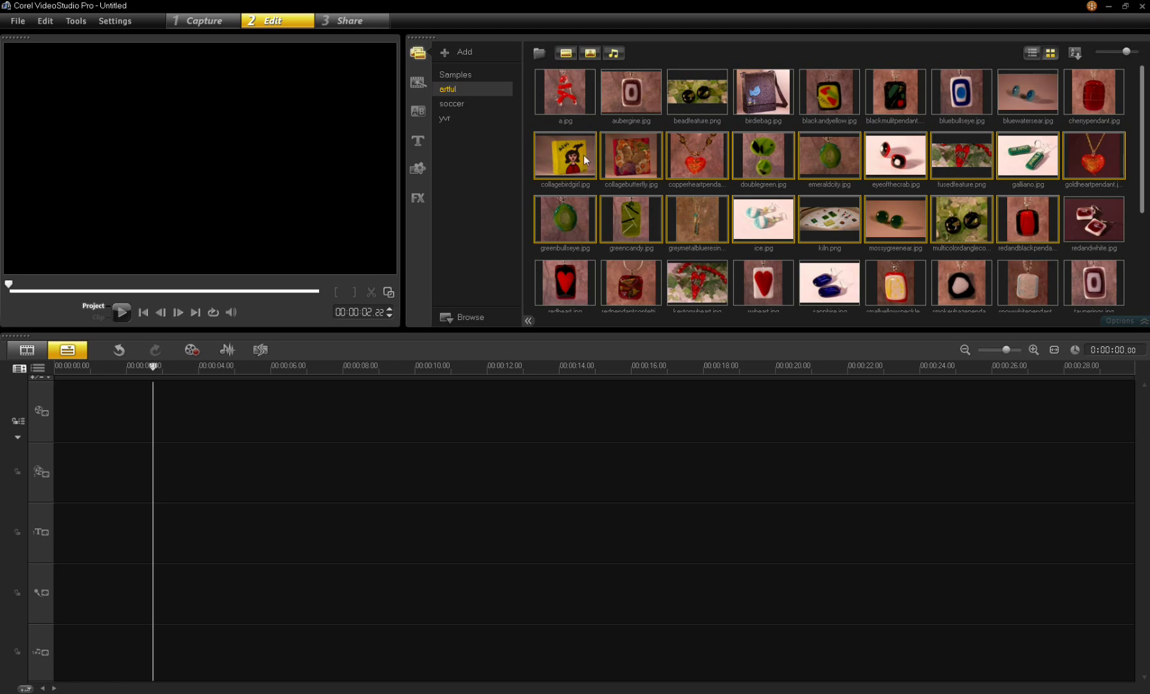
pyautogui.moveTo(983, 236); pyautogui.dragTo(278, 421)
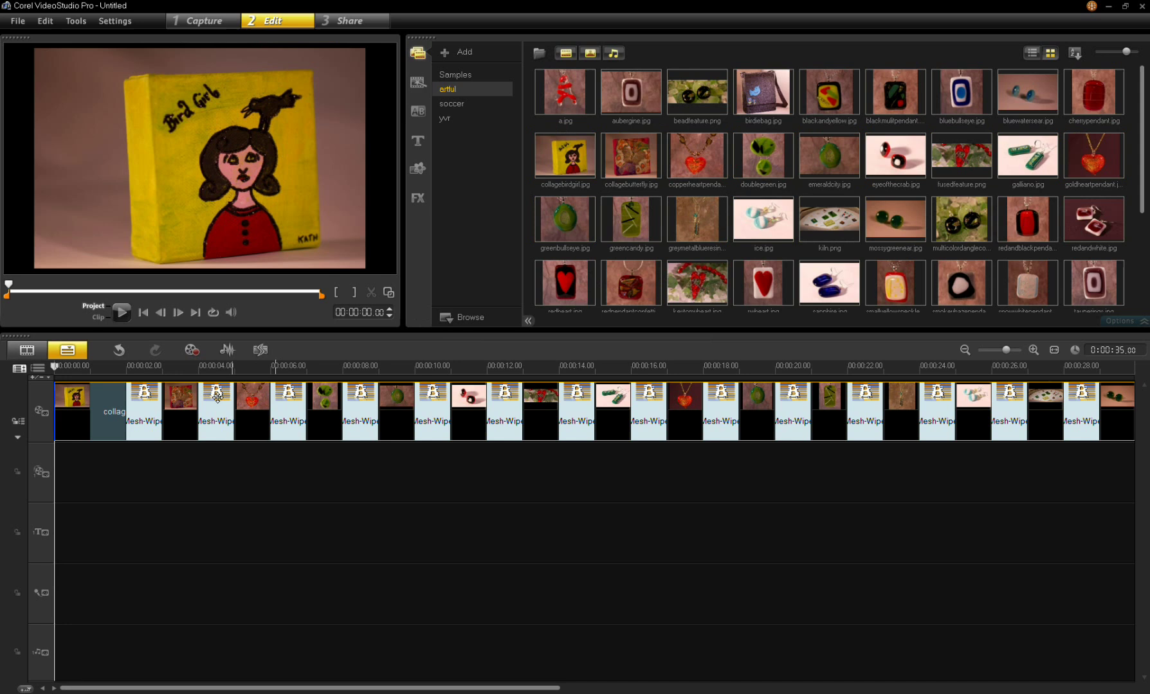
pyautogui.click(103, 367)
pyautogui.moveTo(104, 367); pyautogui.dragTo(213, 476)
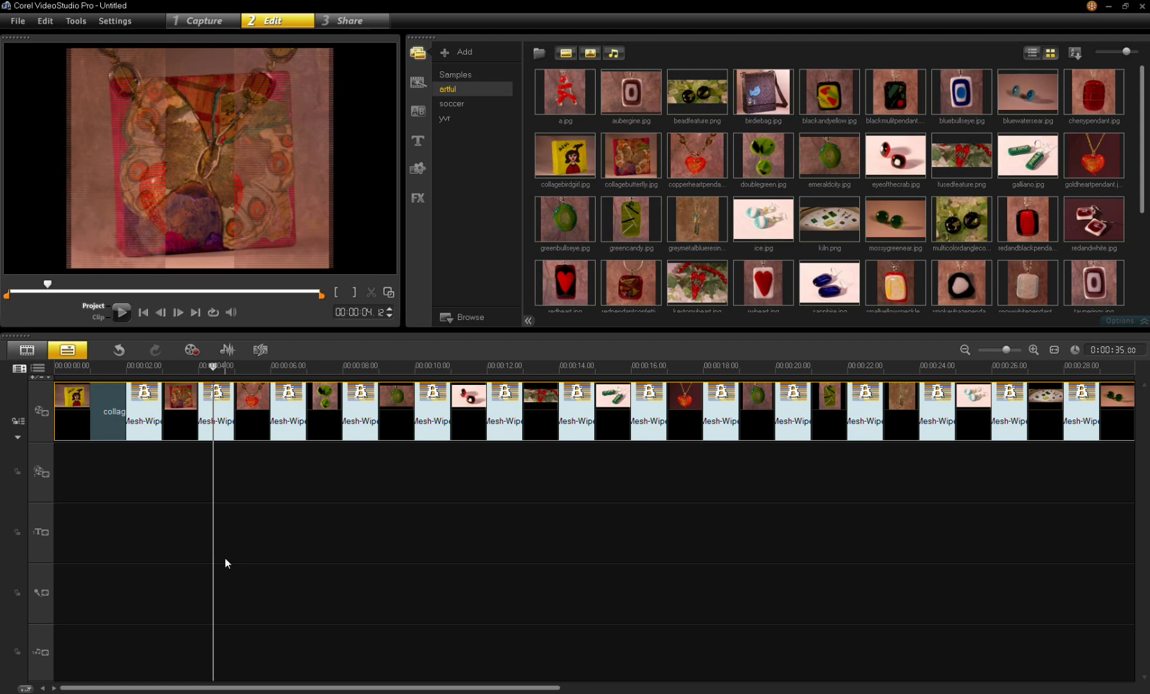
pyautogui.press('Delete')
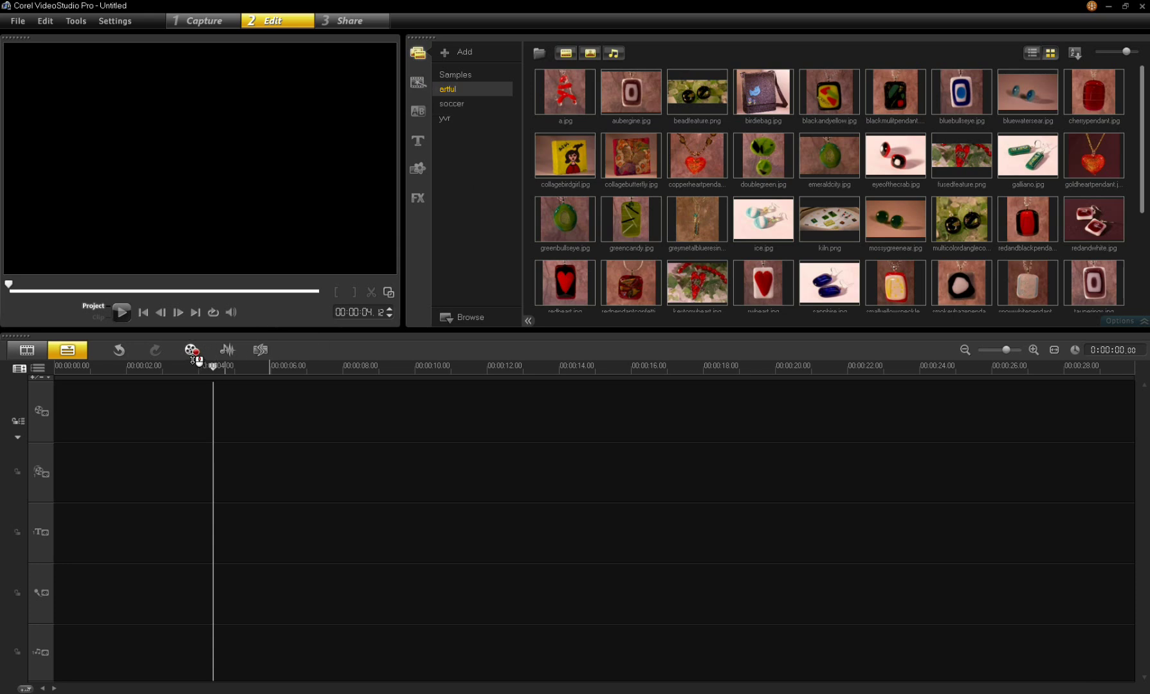
# Add the T20 Polaroid-style instant project template to the timeline
pyautogui.click(418, 83)
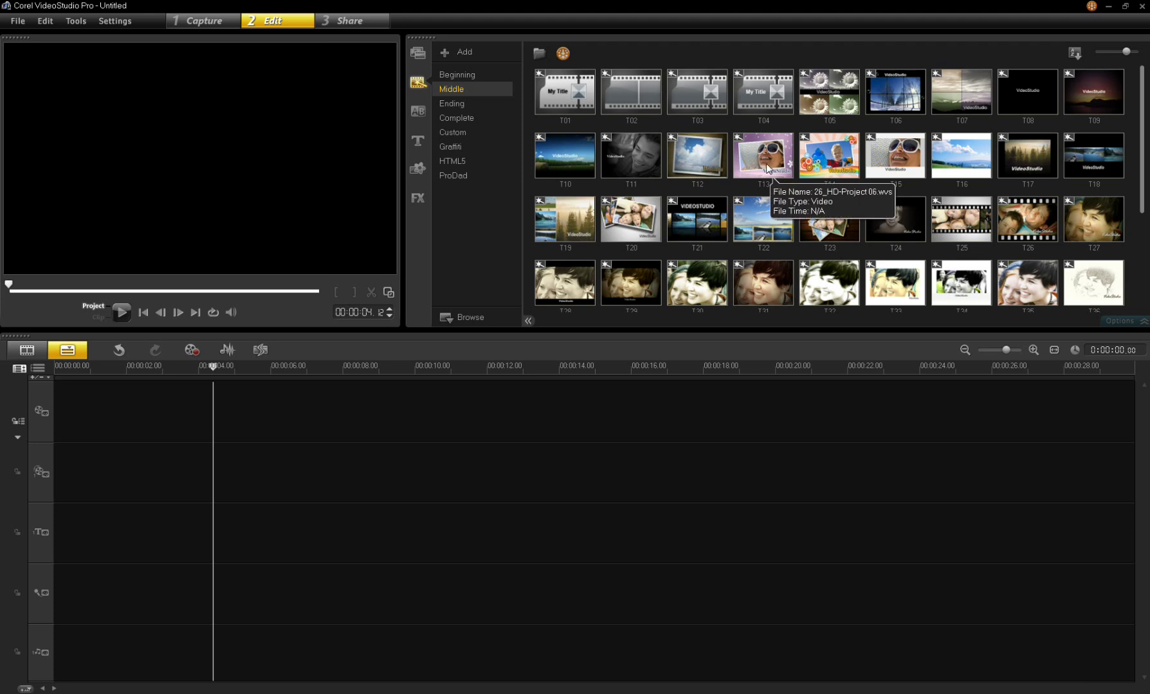
pyautogui.click(882, 177)
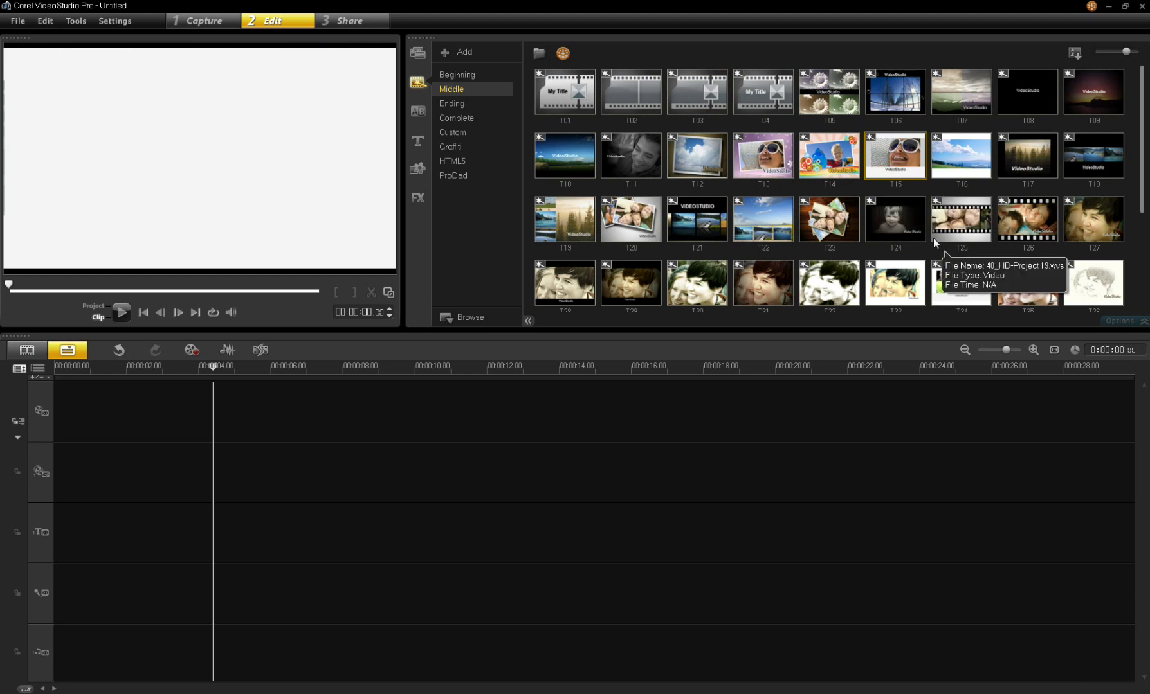
pyautogui.moveTo(638, 219); pyautogui.dragTo(360, 410)
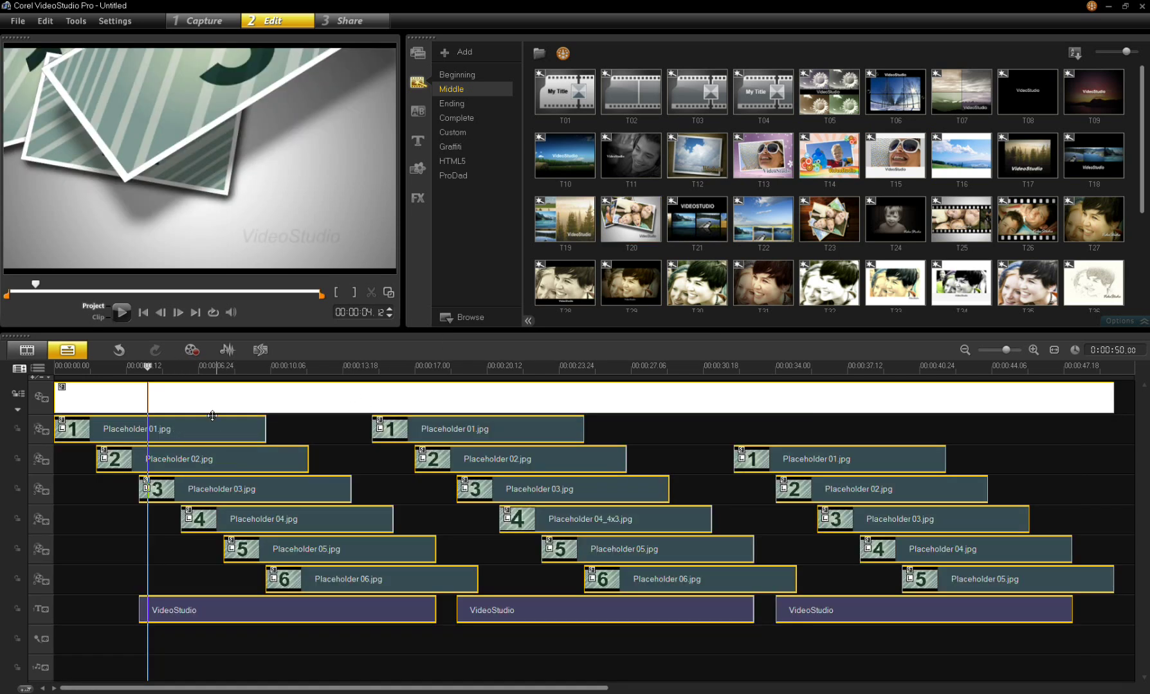
# Scrub the template to preview its numbered placeholder cards and bring up the artful jewelry photos
pyautogui.click(174, 366)
pyautogui.moveTo(174, 366); pyautogui.dragTo(187, 399)
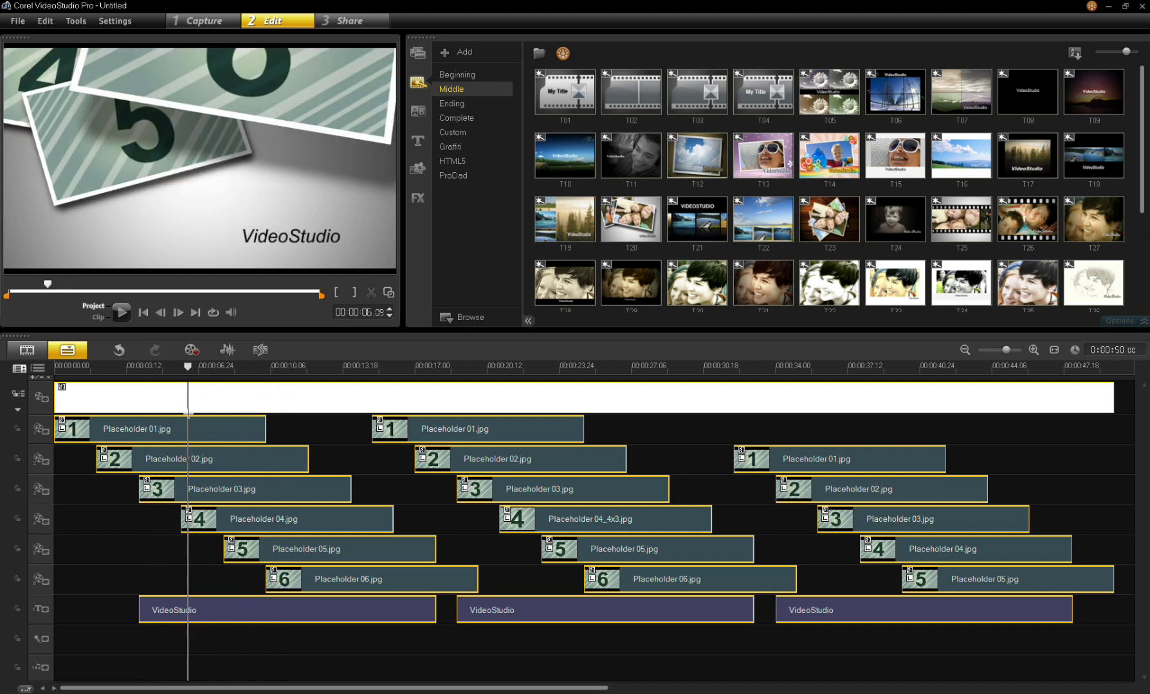
pyautogui.click(296, 431)
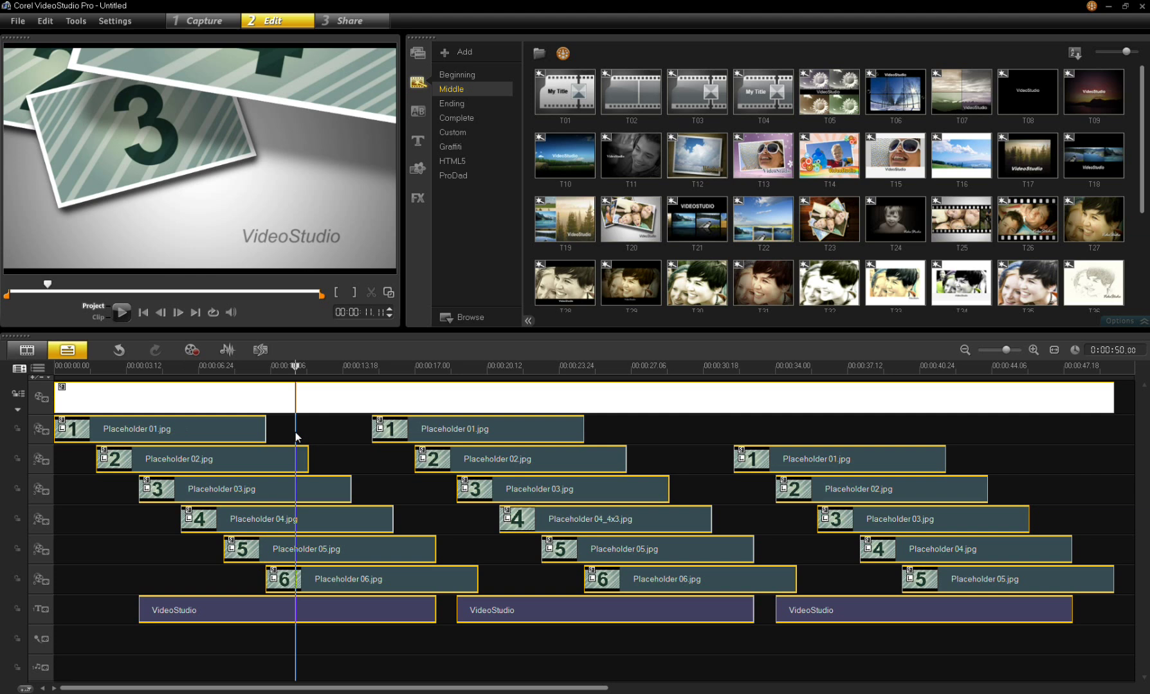
pyautogui.press('Down')
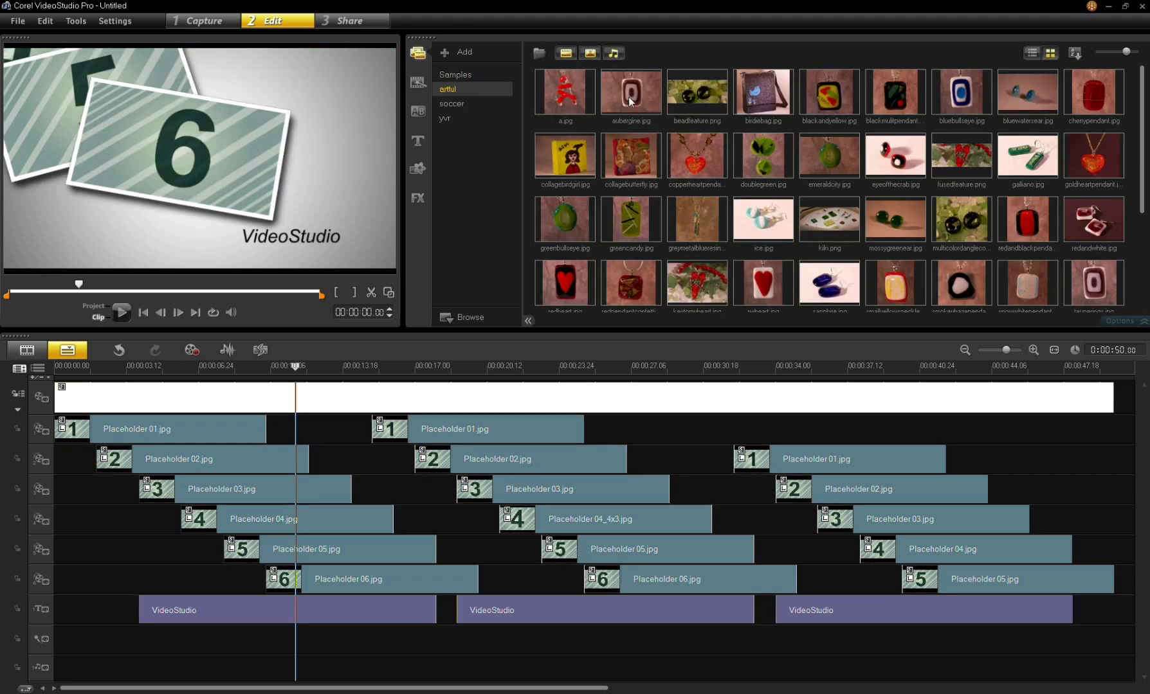
# Replace the first group's Placeholder 01 and 02 with aubergine.jpg and emeraldcity.jpg
pyautogui.click(631, 117)
pyautogui.moveTo(631, 117)
pyautogui.mouseDown()
pyautogui.moveTo(166, 404)
pyautogui.moveTo(155, 423)
pyautogui.mouseUp()
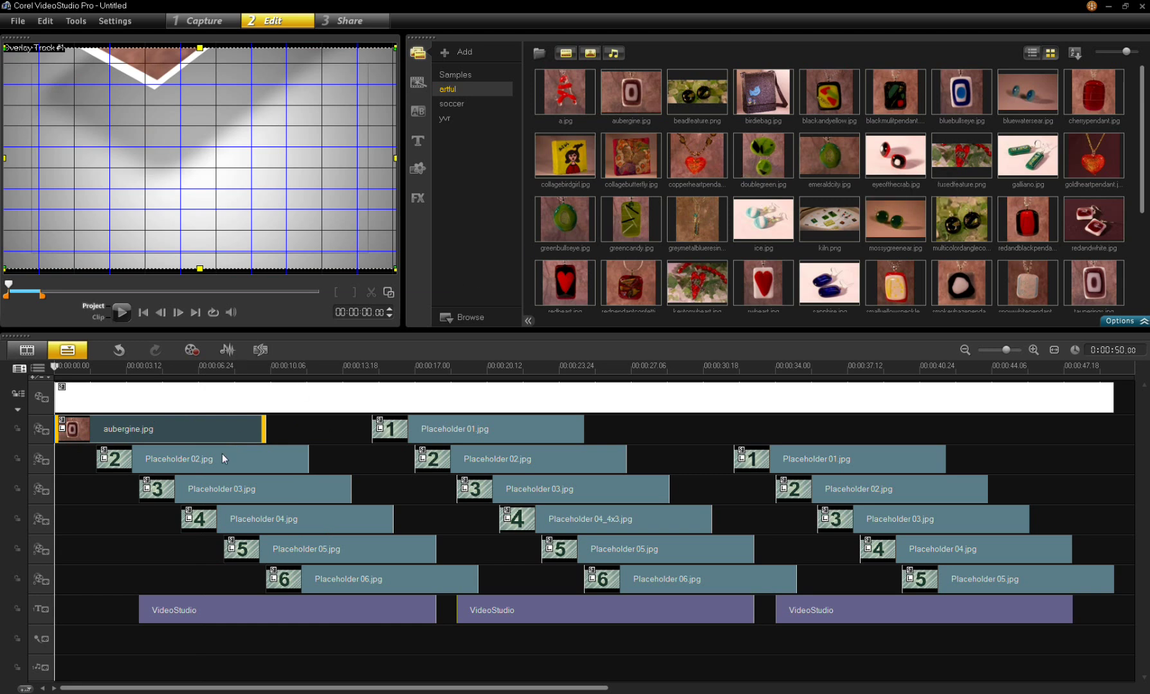
pyautogui.moveTo(222, 457); pyautogui.dragTo(229, 463)
# Replace the second group's Placeholder 01 and 02 with redheart.jpg and eyeofthecrab.jpg, then check the transition
pyautogui.click(843, 169)
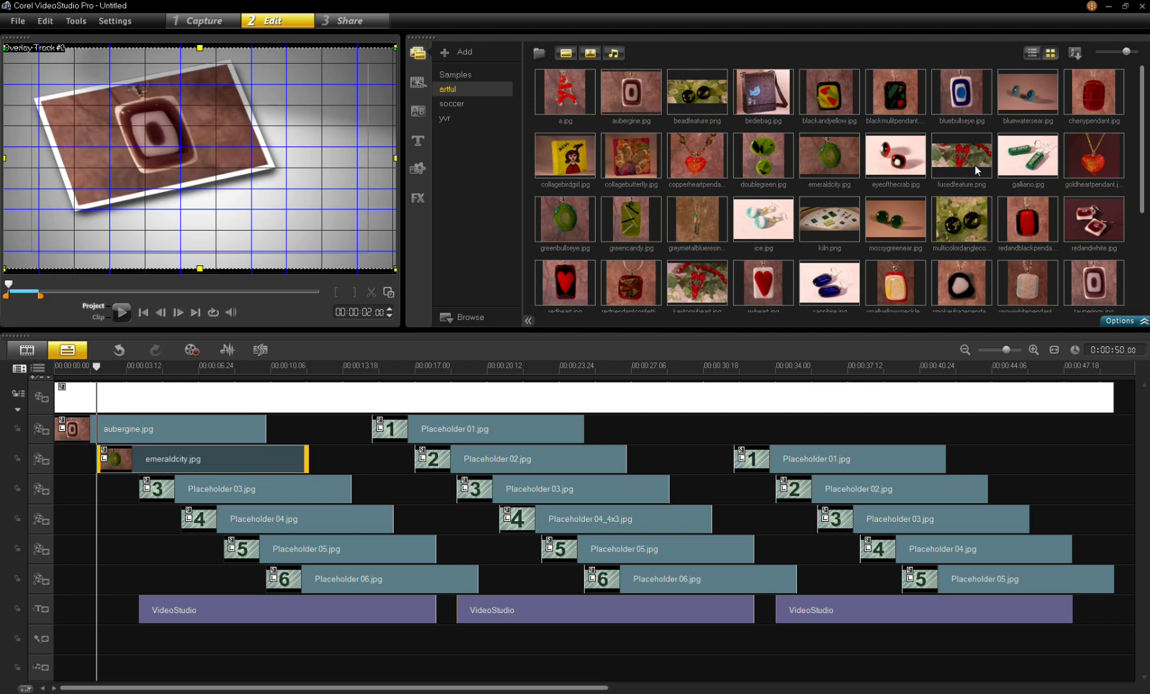
pyautogui.keyDown('shift'); pyautogui.click(974, 169); pyautogui.keyUp('shift')
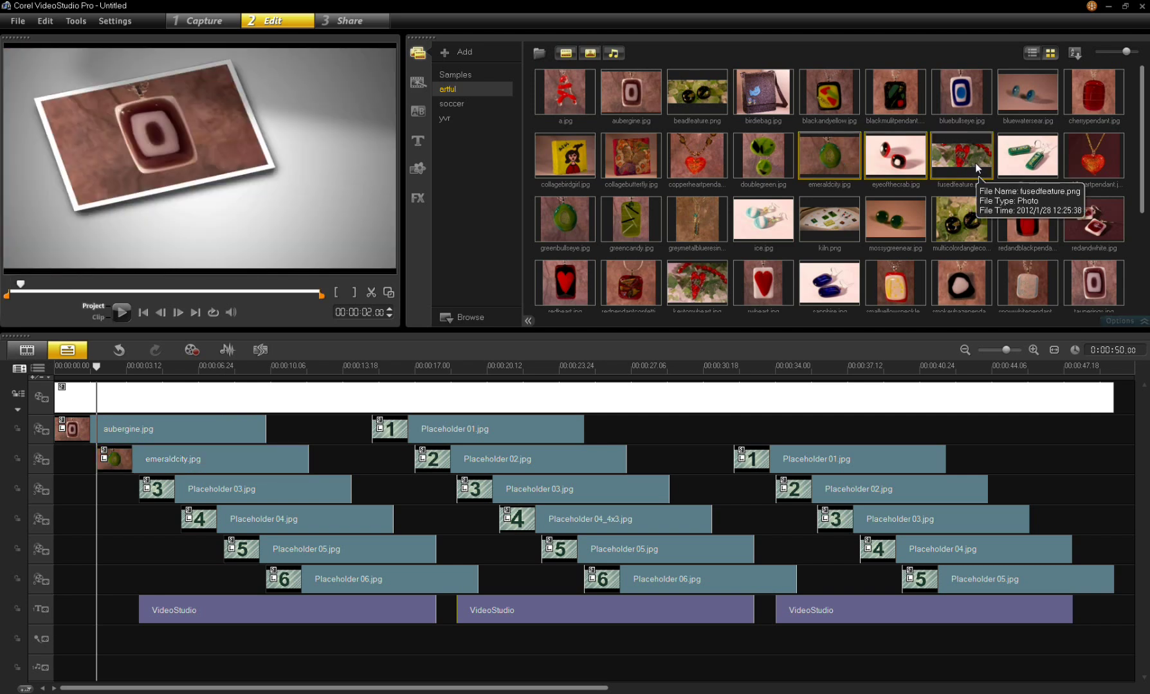
pyautogui.moveTo(975, 162)
pyautogui.mouseDown()
pyautogui.moveTo(793, 254)
pyautogui.moveTo(580, 431)
pyautogui.moveTo(541, 451)
pyautogui.moveTo(450, 437)
pyautogui.moveTo(432, 450)
pyautogui.moveTo(482, 473)
pyautogui.moveTo(476, 502)
pyautogui.moveTo(297, 473)
pyautogui.moveTo(905, 241)
pyautogui.moveTo(932, 206)
pyautogui.mouseUp()
pyautogui.scroll(-1, 931, 204)
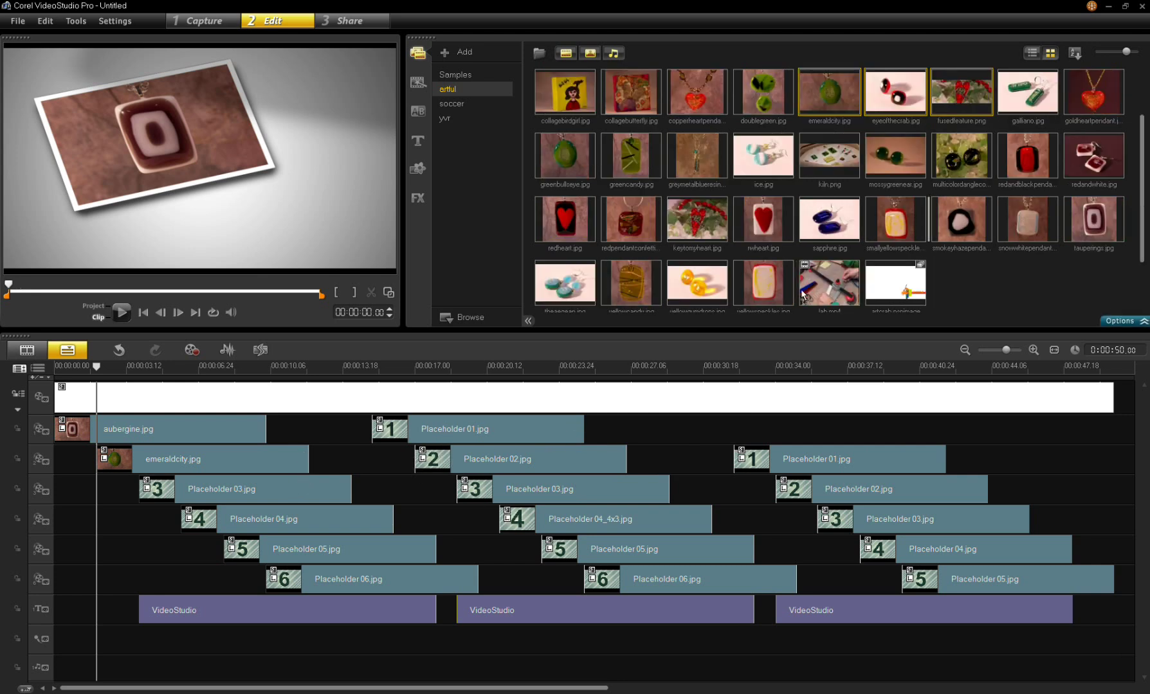
pyautogui.moveTo(961, 164); pyautogui.dragTo(501, 437)
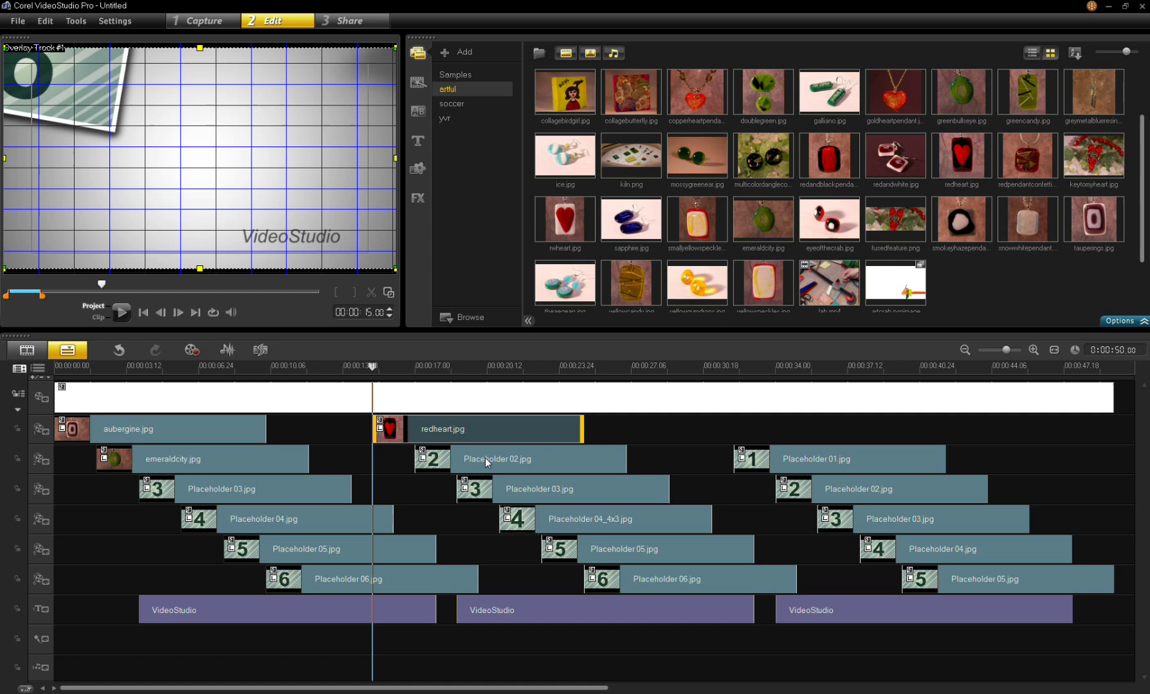
pyautogui.moveTo(829, 220); pyautogui.dragTo(488, 460)
pyautogui.click(442, 368)
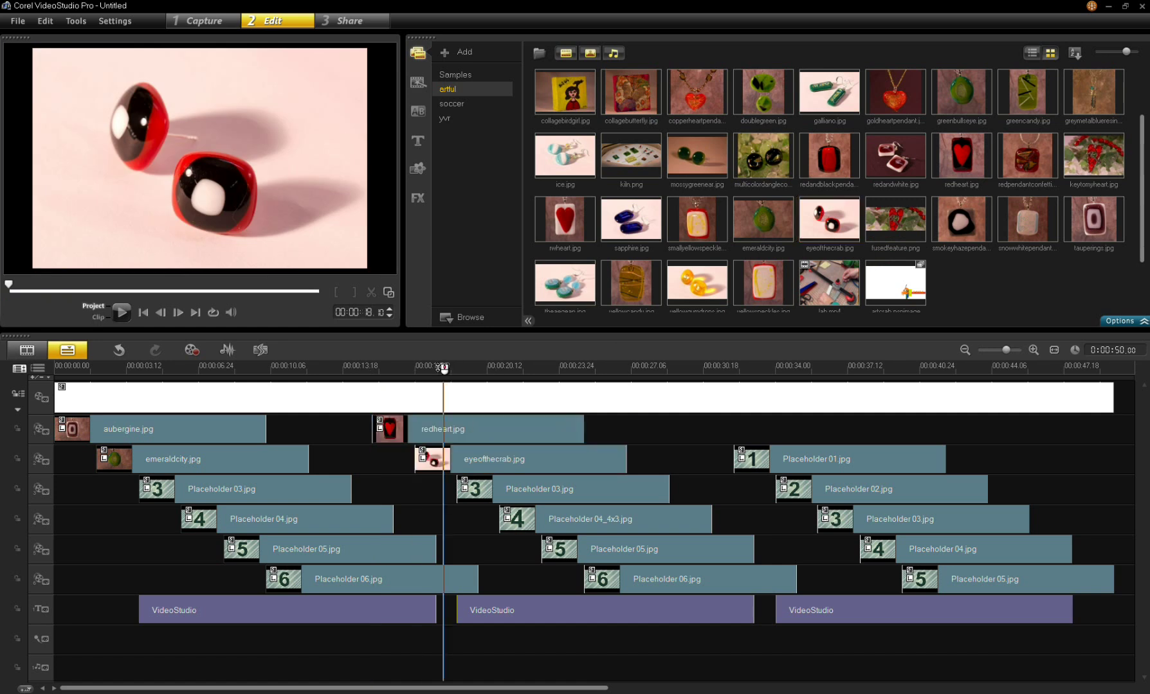
pyautogui.moveTo(443, 368); pyautogui.dragTo(229, 429)
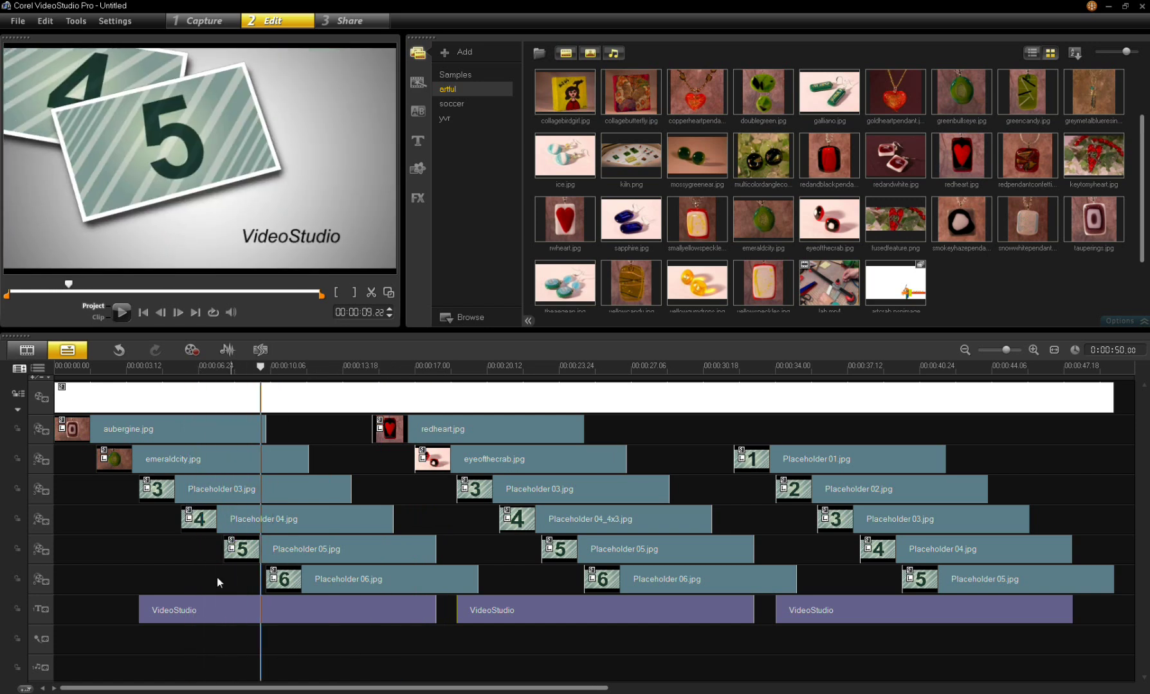
# Replace the first title's VideoStudio text with 'Slide show'
pyautogui.click(205, 614)
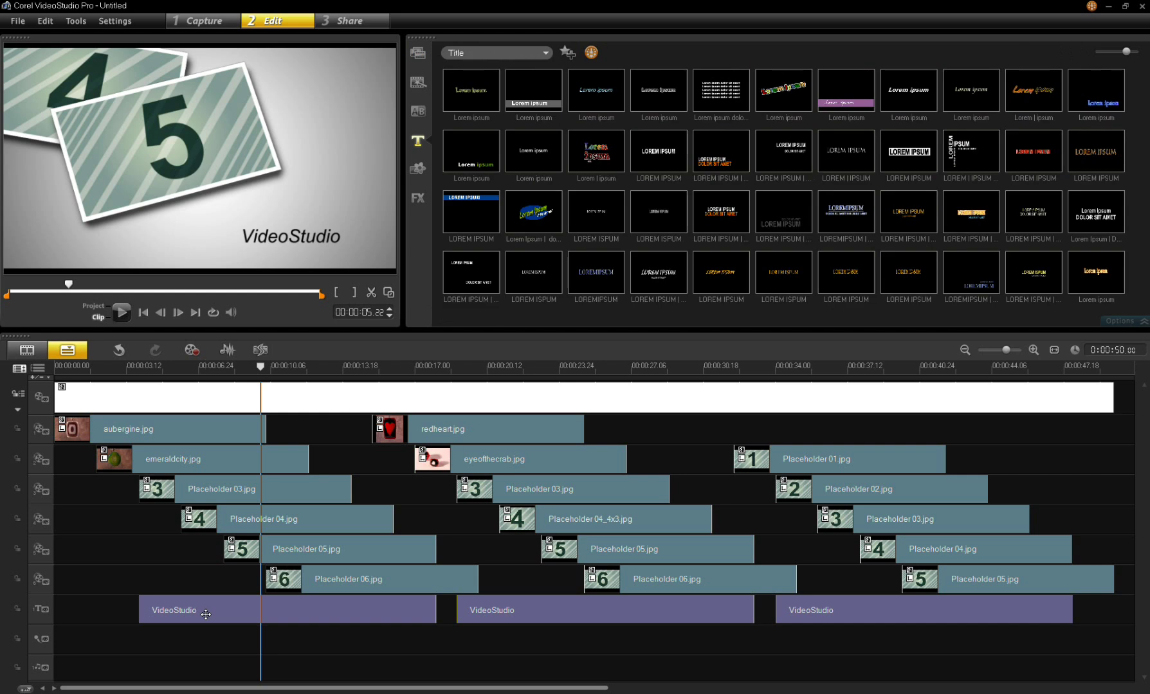
pyautogui.click(180, 611)
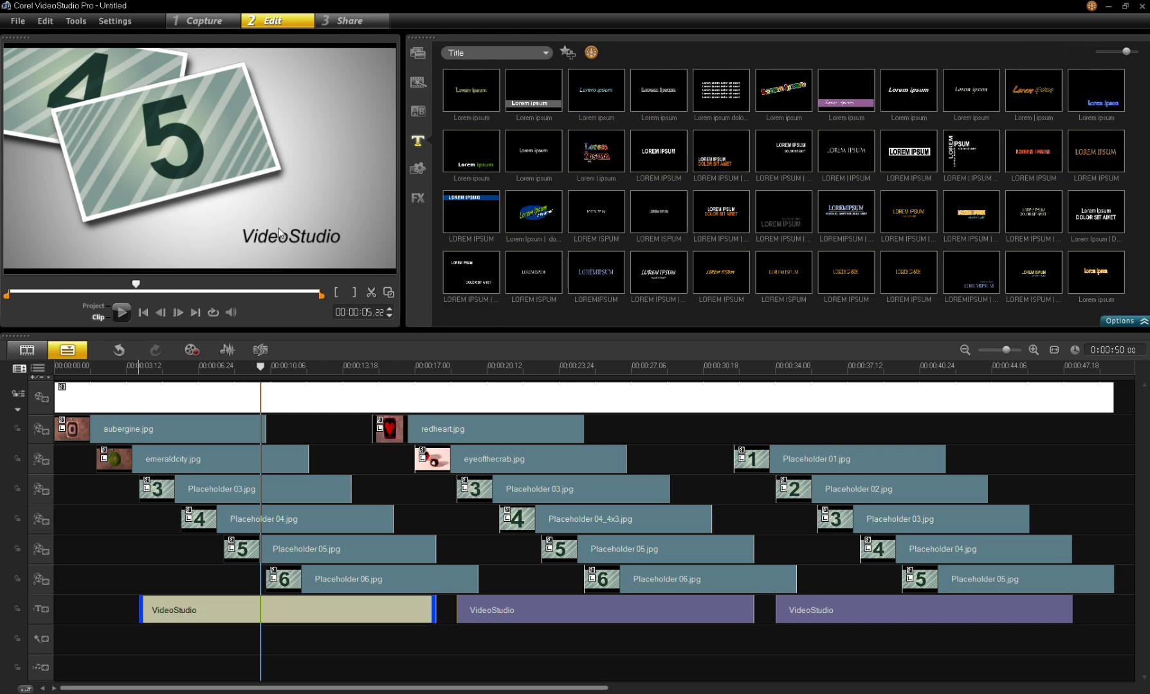
pyautogui.doubleClick(203, 612)
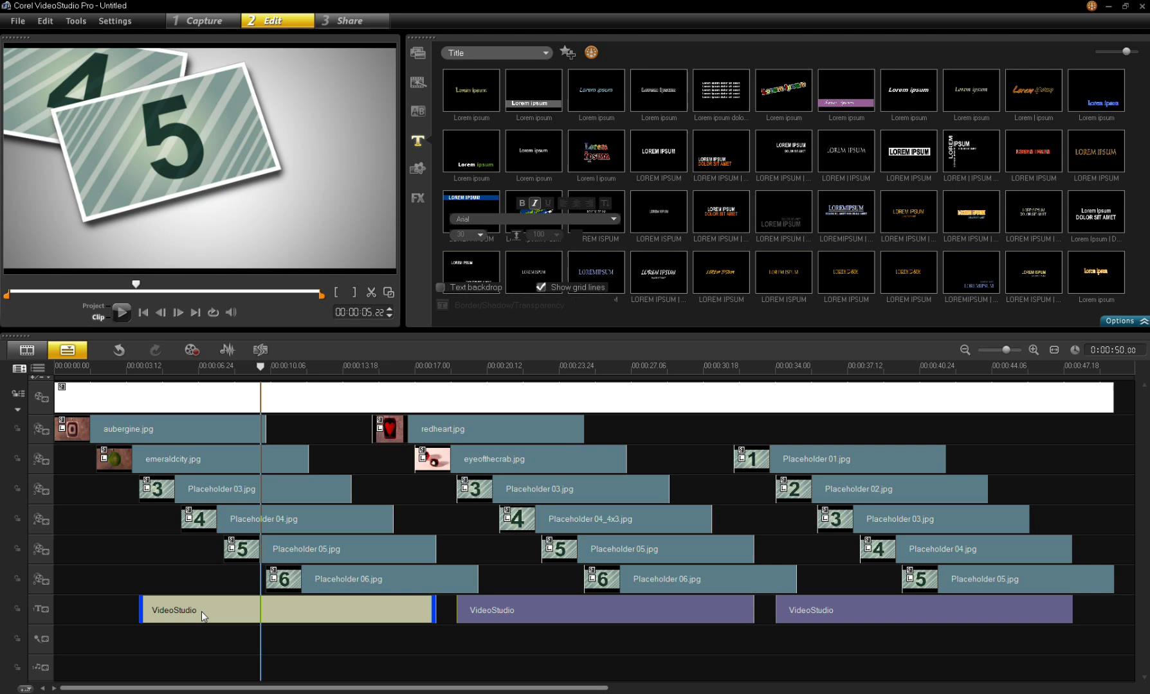
pyautogui.click(194, 611)
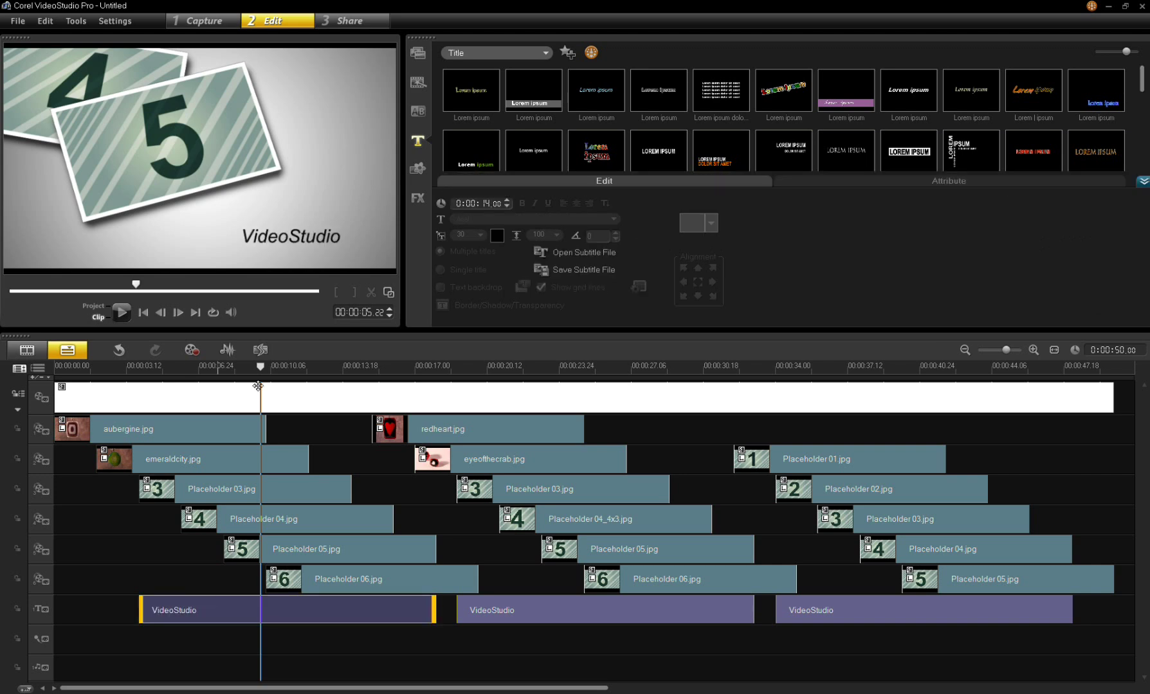
pyautogui.doubleClick(191, 617)
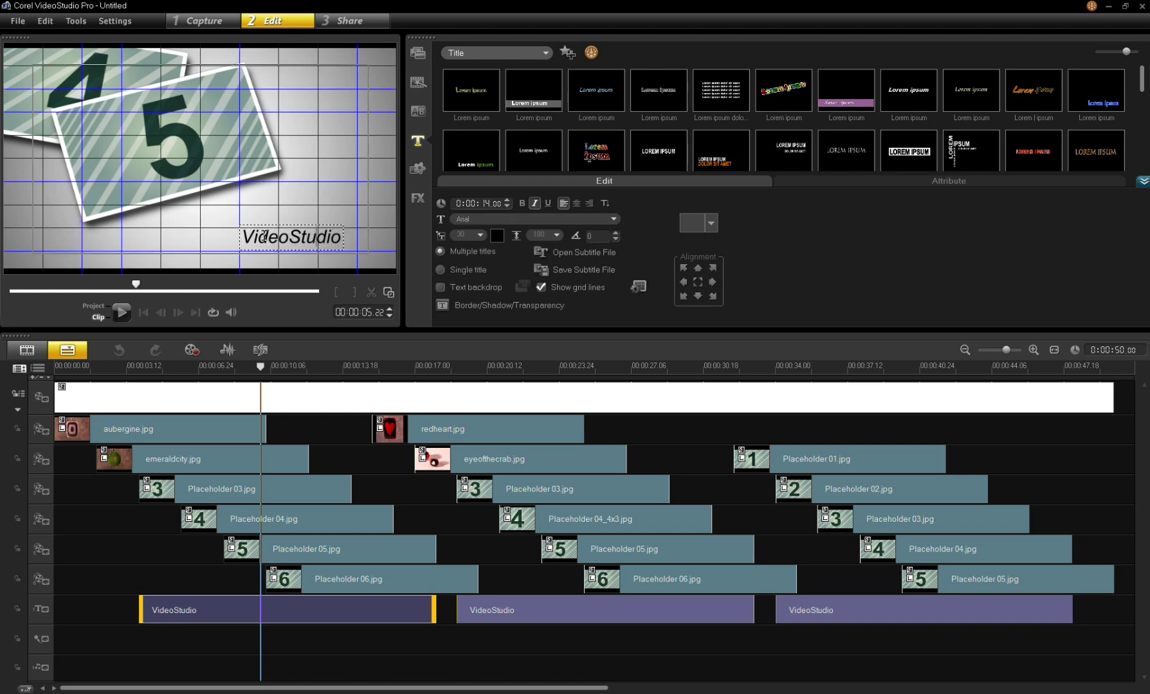
pyautogui.moveTo(242, 237); pyautogui.dragTo(371, 244)
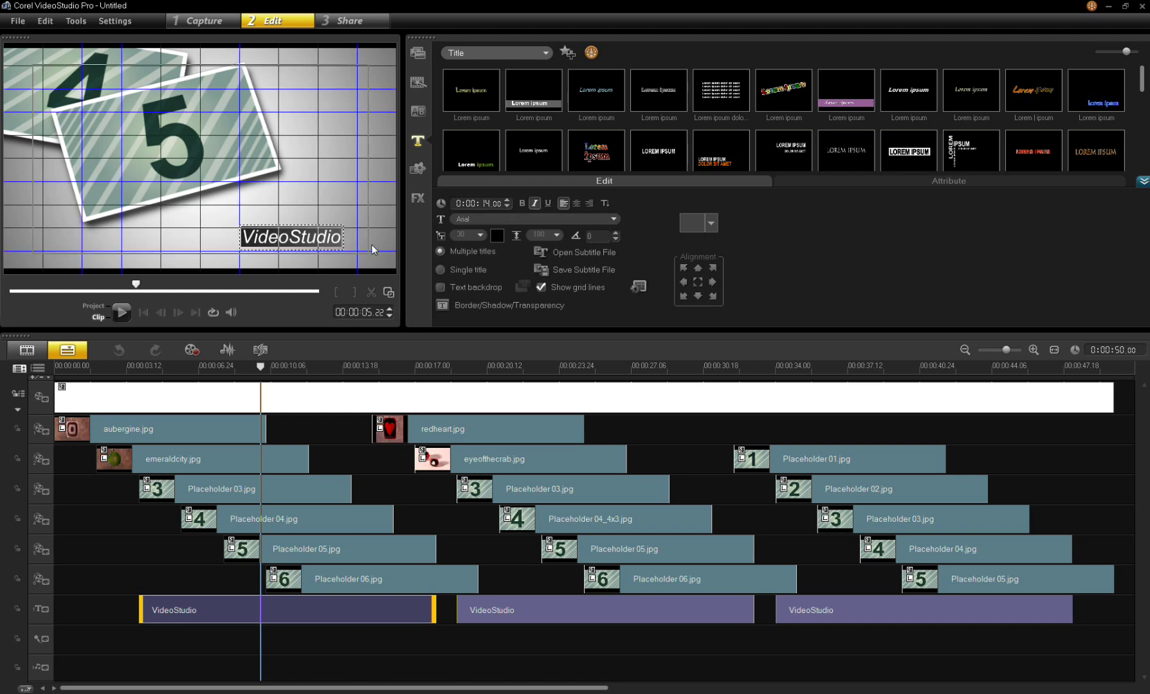
pyautogui.write('Slide show')
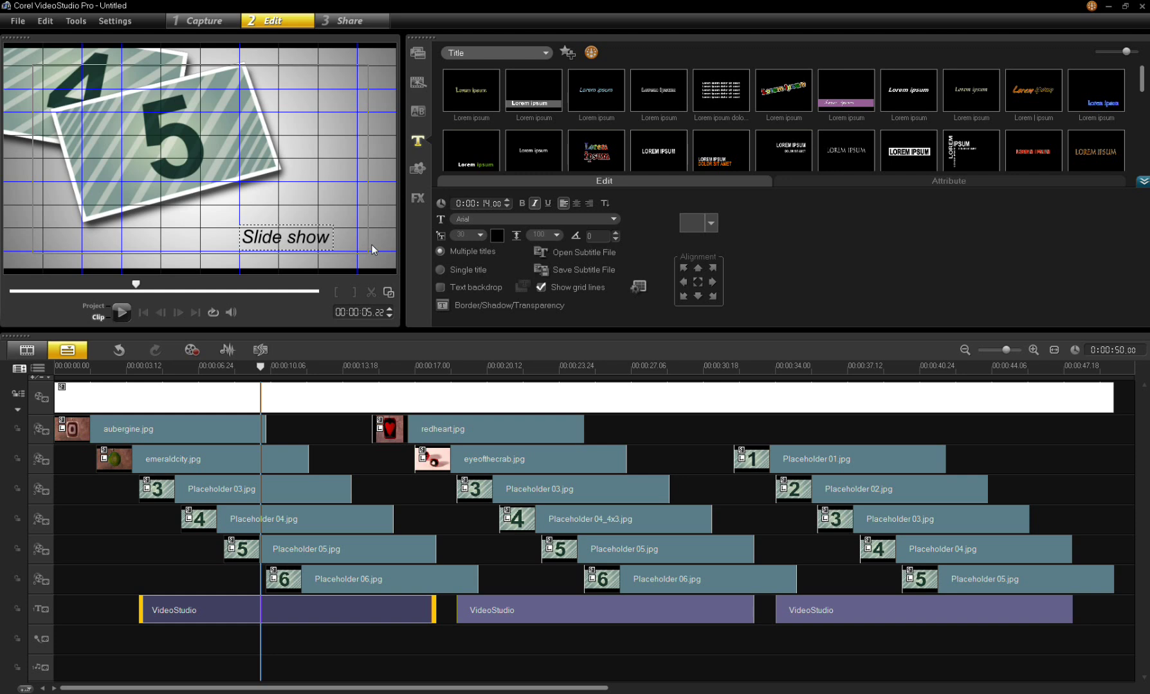
pyautogui.click(174, 370)
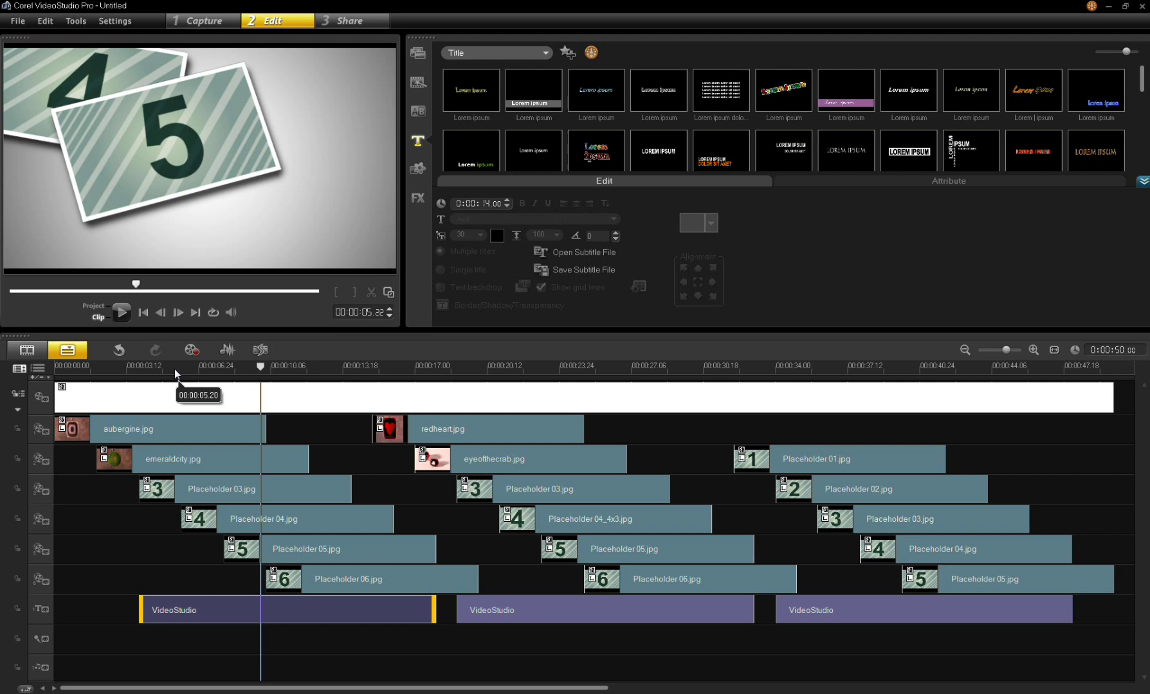
# Preview the Slide show title frame near 5 seconds, then jump to about 46 seconds
pyautogui.click(175, 369)
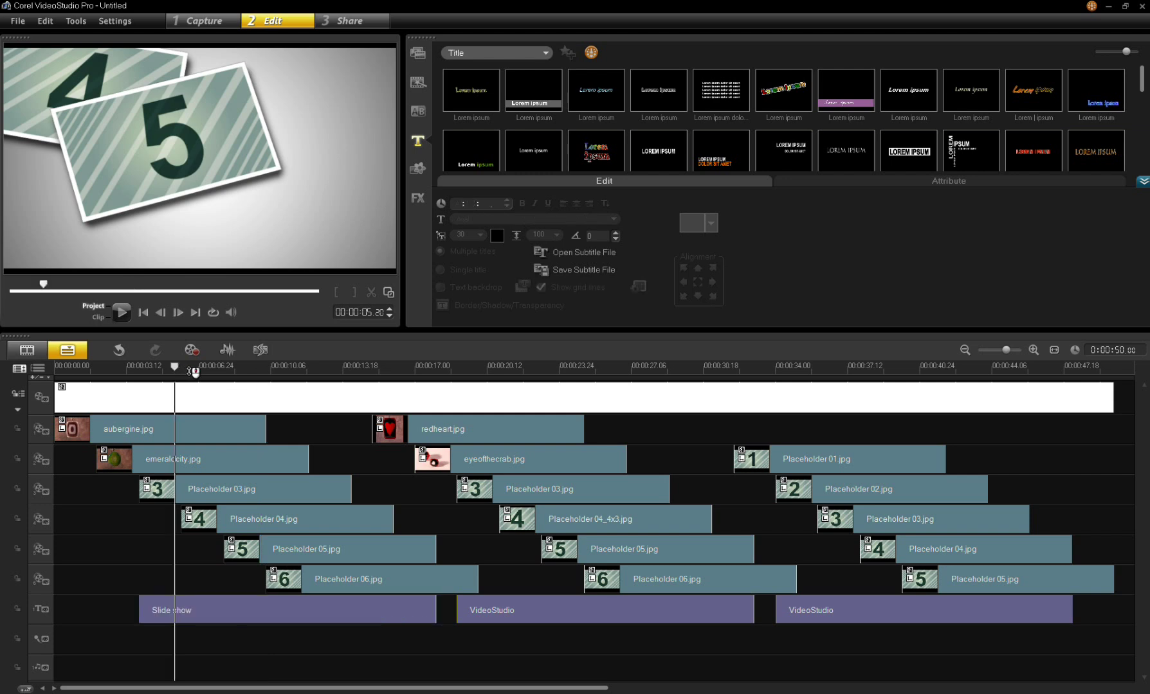
pyautogui.click(189, 369)
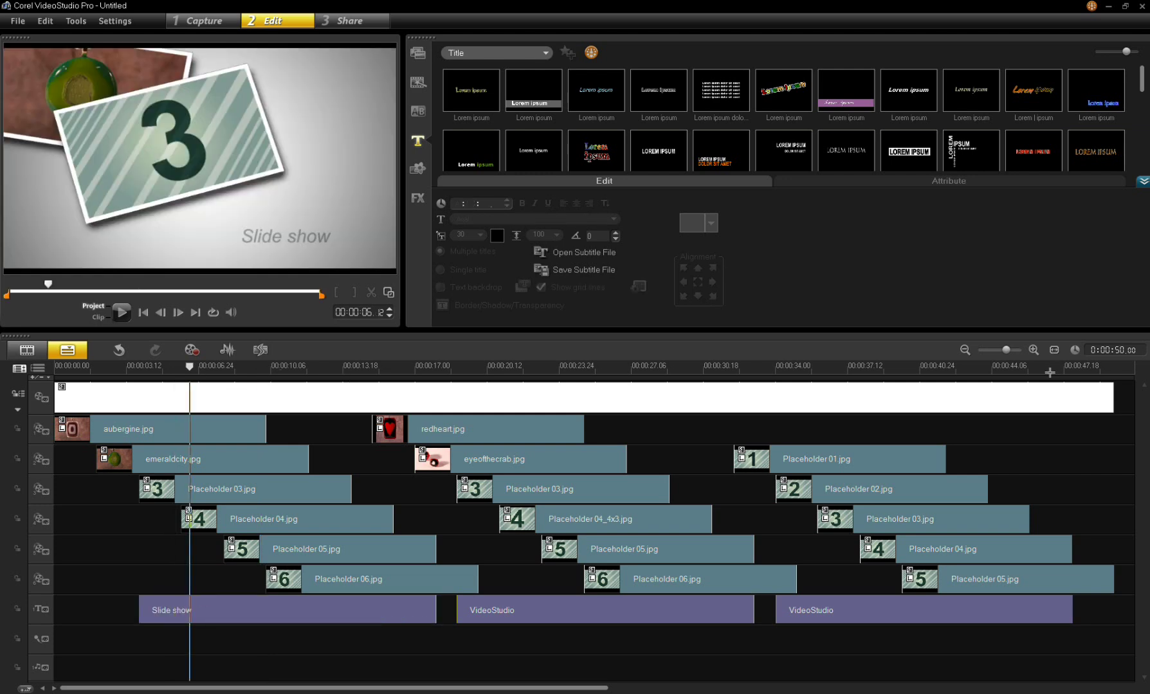
pyautogui.click(1048, 368)
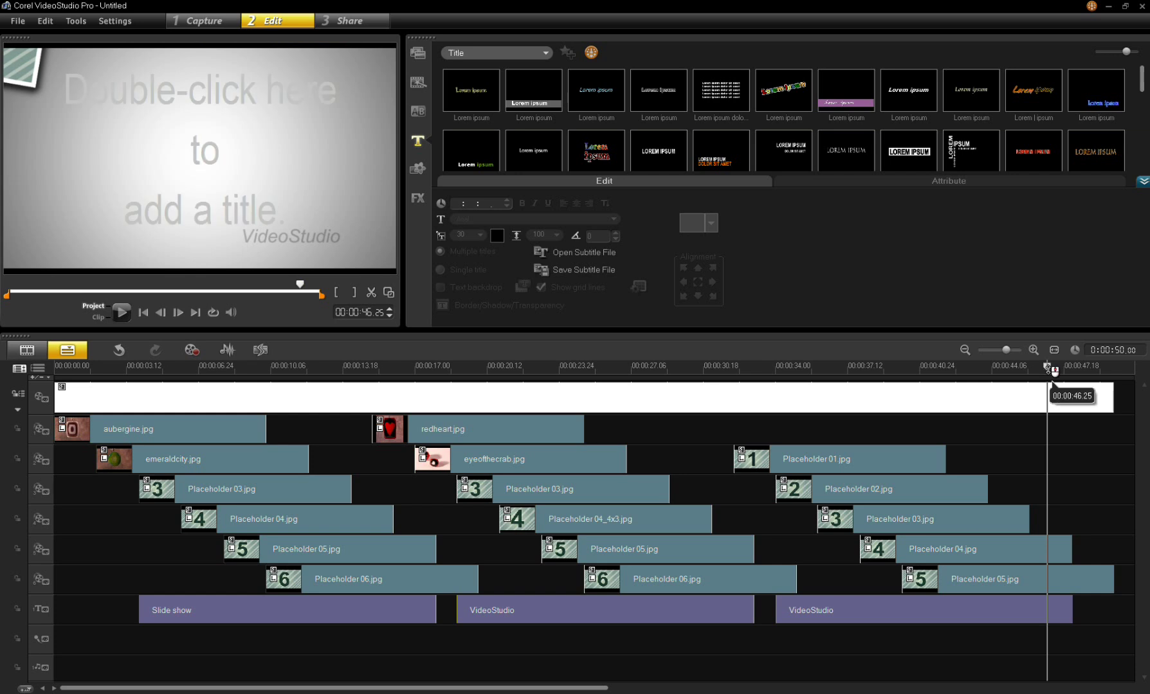